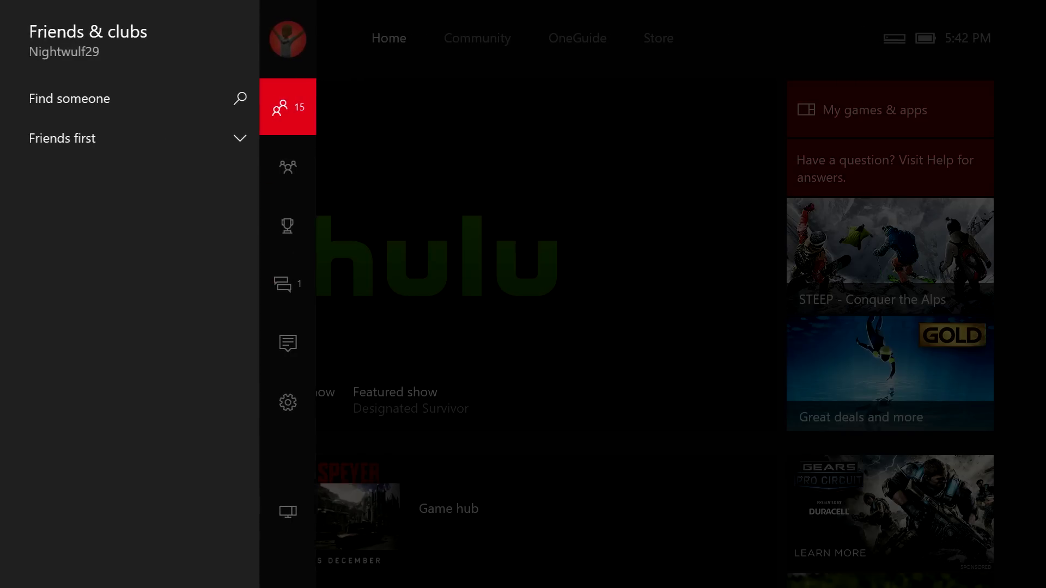
Open All settings from the guide's Settings tab and highlight the Power & startup section
key(Down)
key(Down)
key(Down)
key(Down)
key(Down)
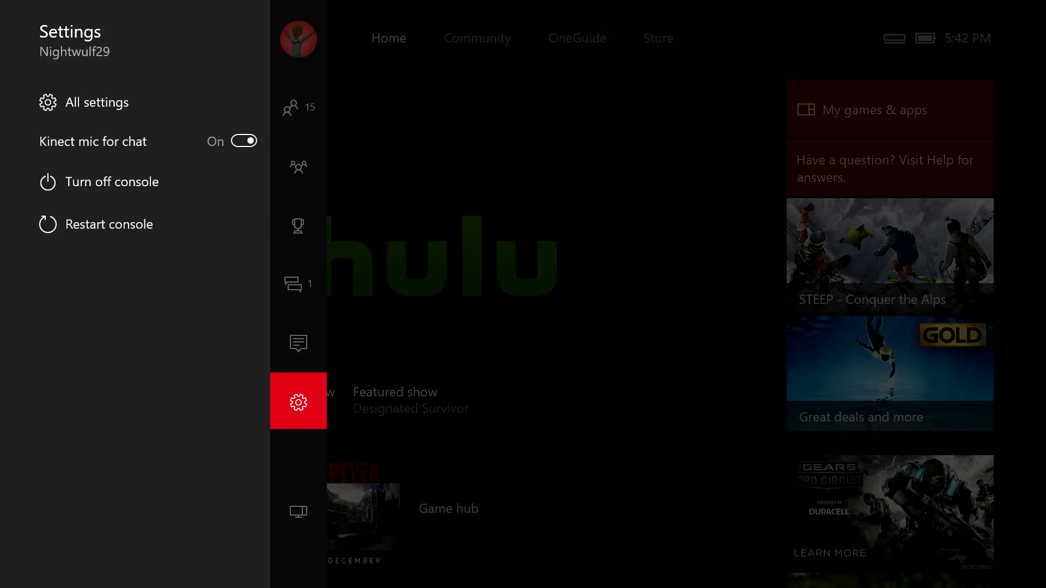
key(Right)
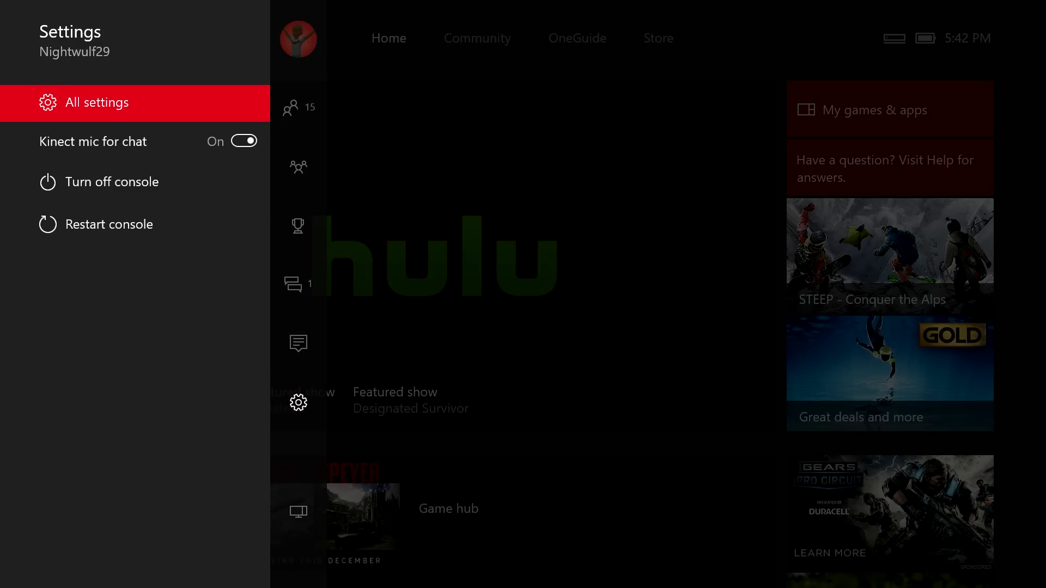
key(Return)
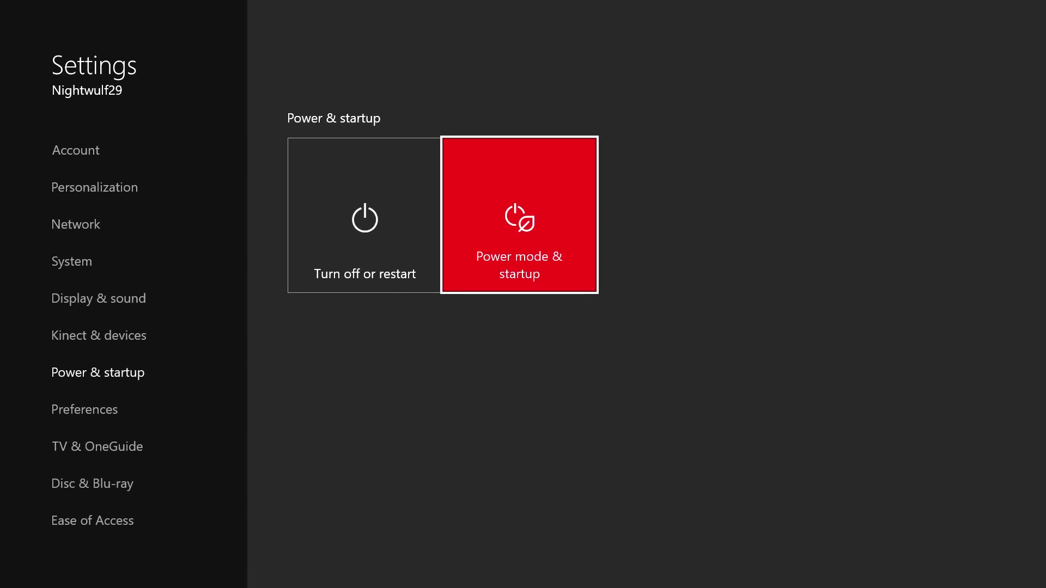
key(Left)
key(Left)
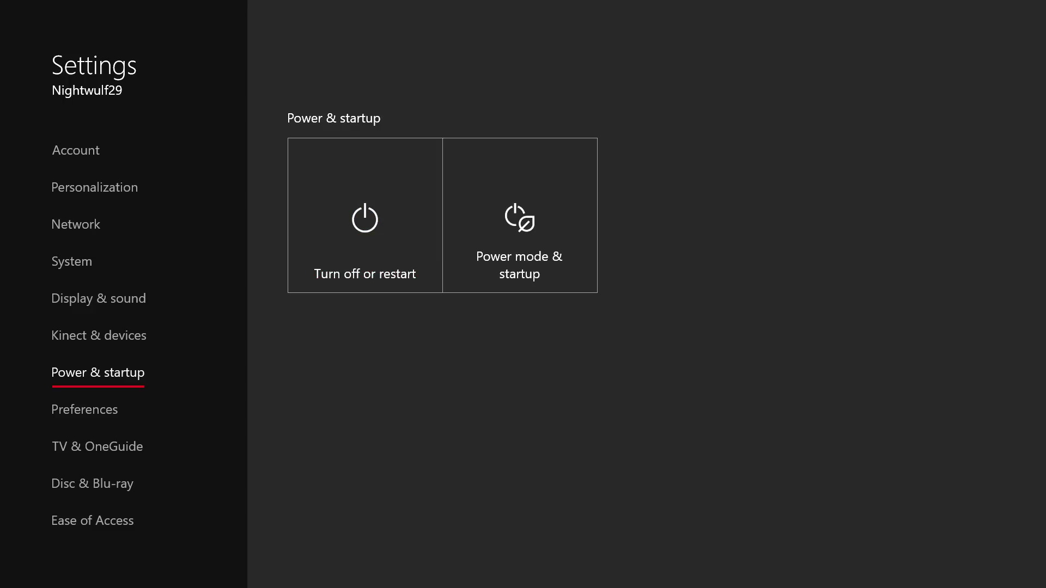
key(Up)
key(Down)
Open the Power mode & startup tile and highlight 'Keep my console, games & apps up to date'
key(Right)
key(Right)
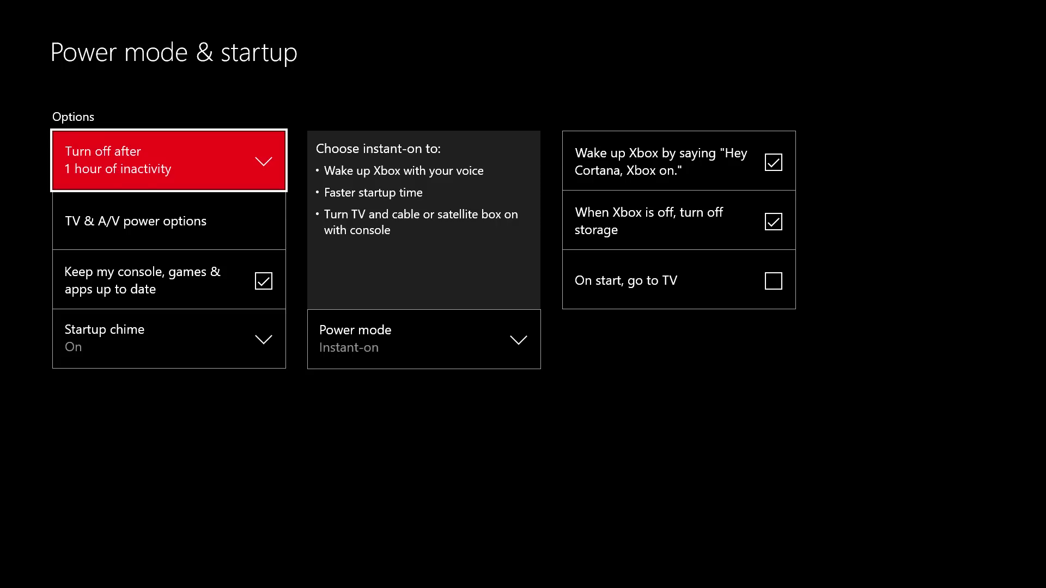
key(Down)
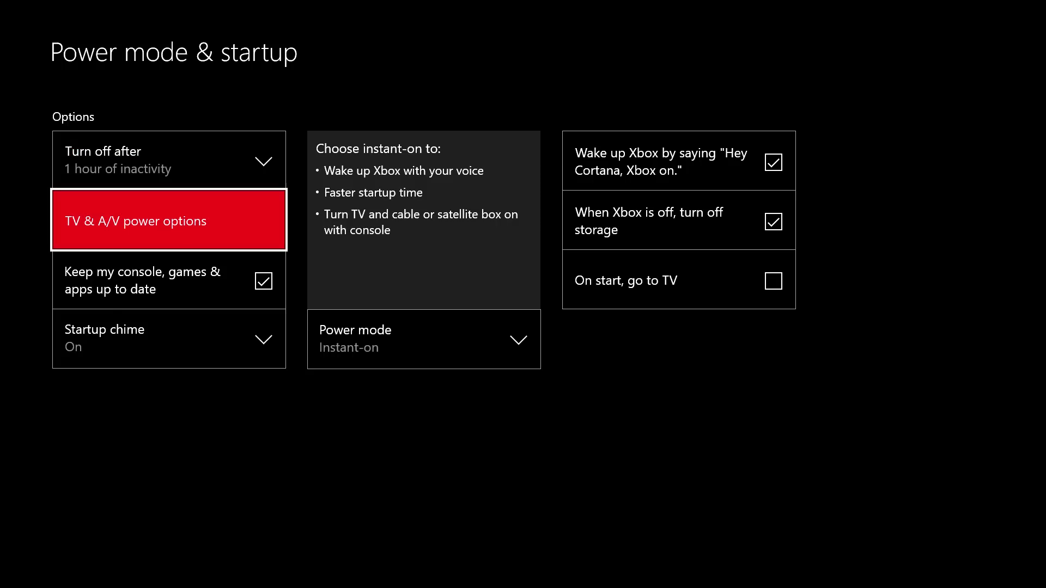
key(Down)
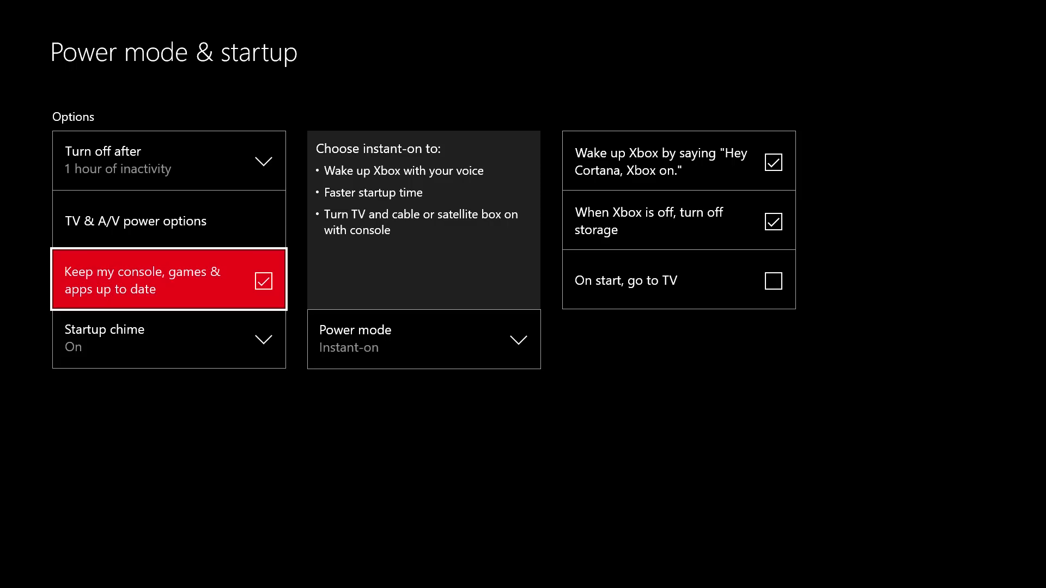